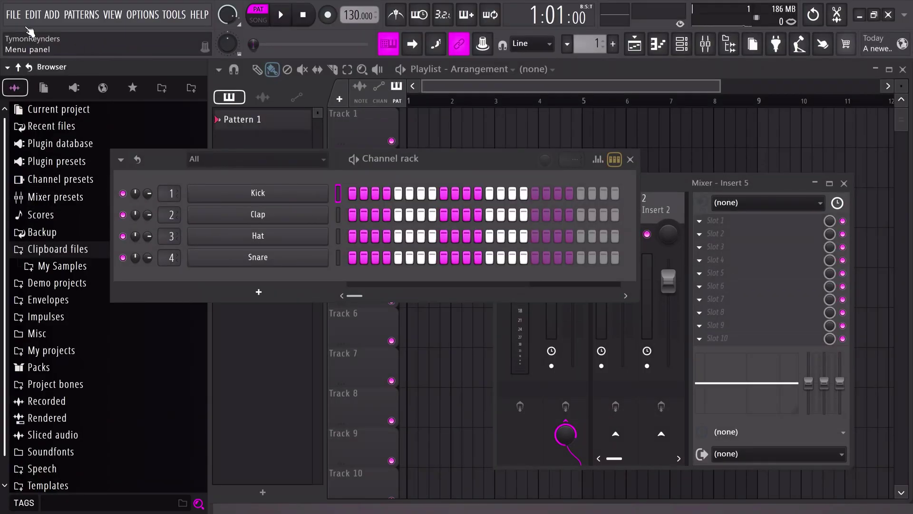
# Start a new project from the Minimal template and close the Channel rack and Mixer windows
pyautogui.click(14, 14)
pyautogui.moveTo(32, 41)
pyautogui.moveTo(124, 47)
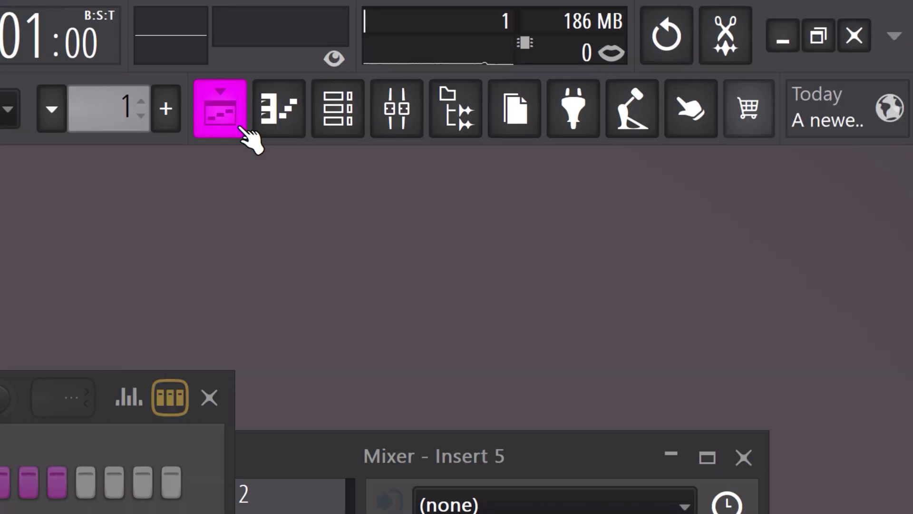
pyautogui.click(337, 128)
pyautogui.click(383, 127)
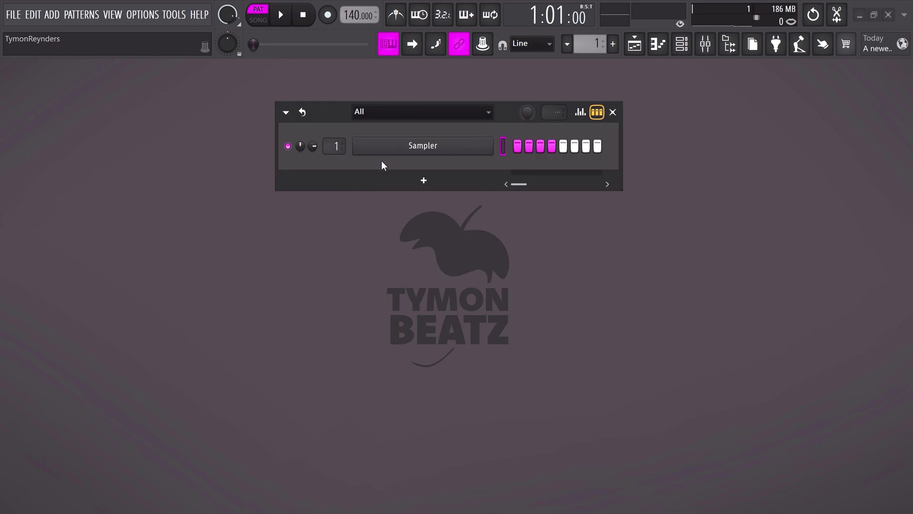
# Show the Browser and open the Clipboard files folder, holding My Samples, in File Explorer
pyautogui.click(725, 50)
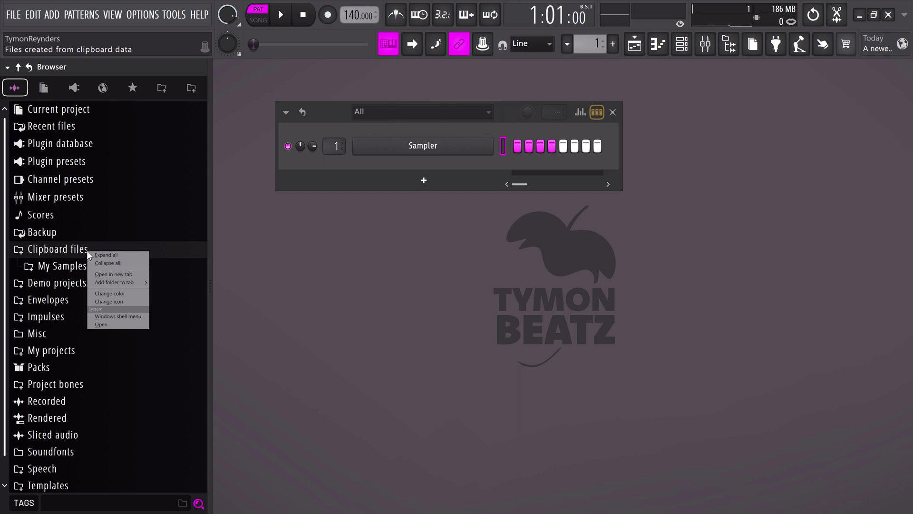
pyautogui.click(109, 325)
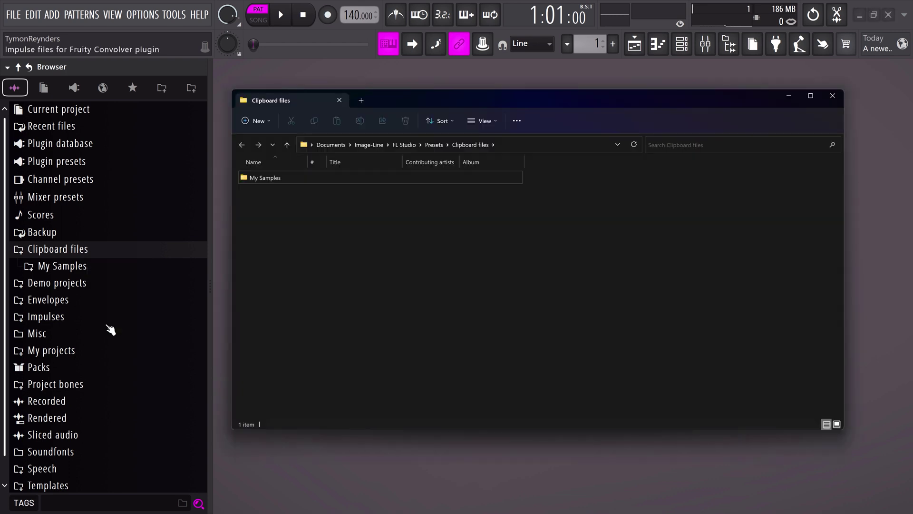
pyautogui.moveTo(455, 259); pyautogui.dragTo(332, 344)
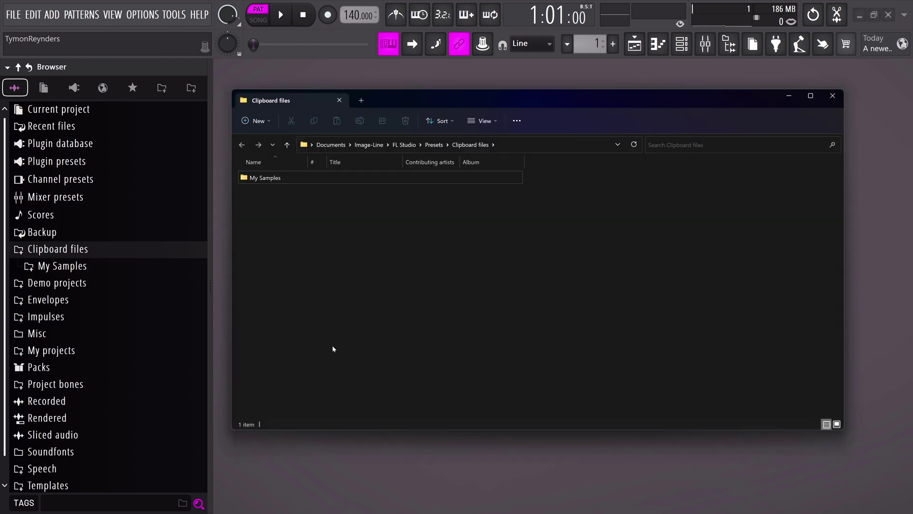
# Add a FLEX channel with the Chill-Lo-Fi Book Smell Piano preset and audition a note
pyautogui.click(91, 255)
pyautogui.click(92, 255)
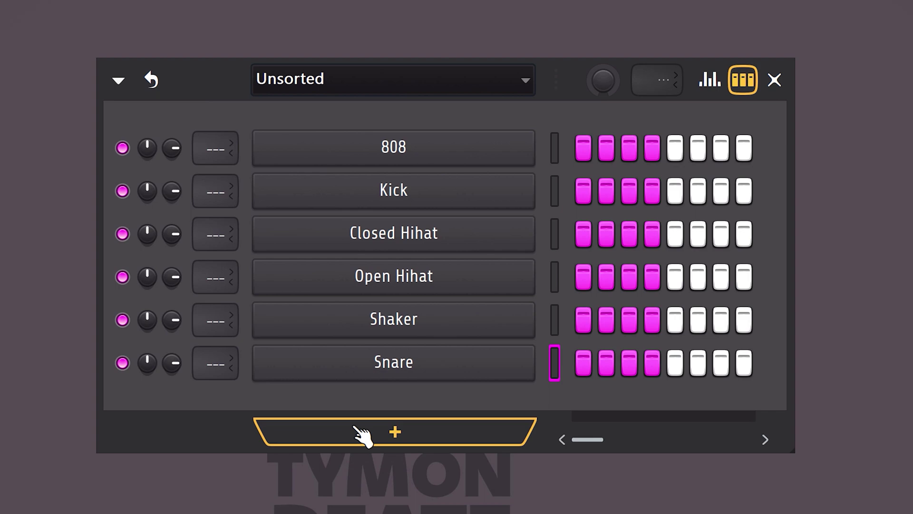
pyautogui.click(394, 435)
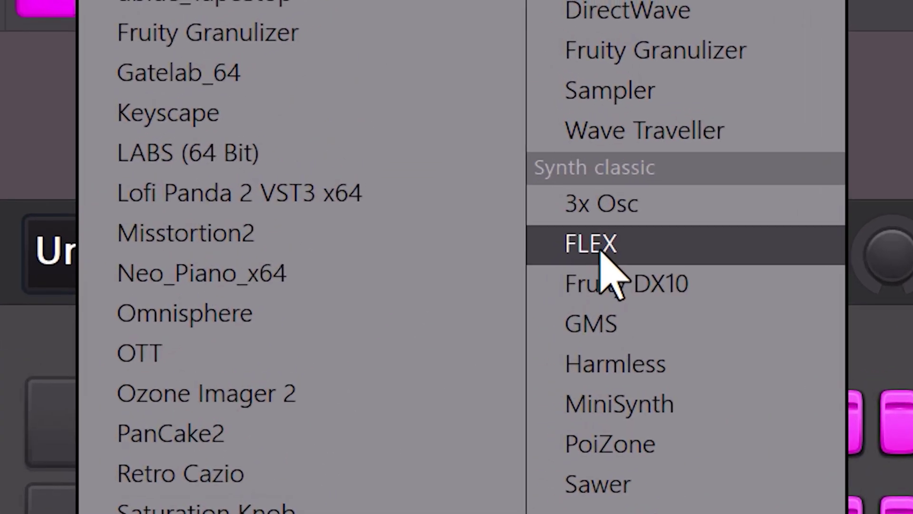
pyautogui.click(601, 252)
pyautogui.click(137, 123)
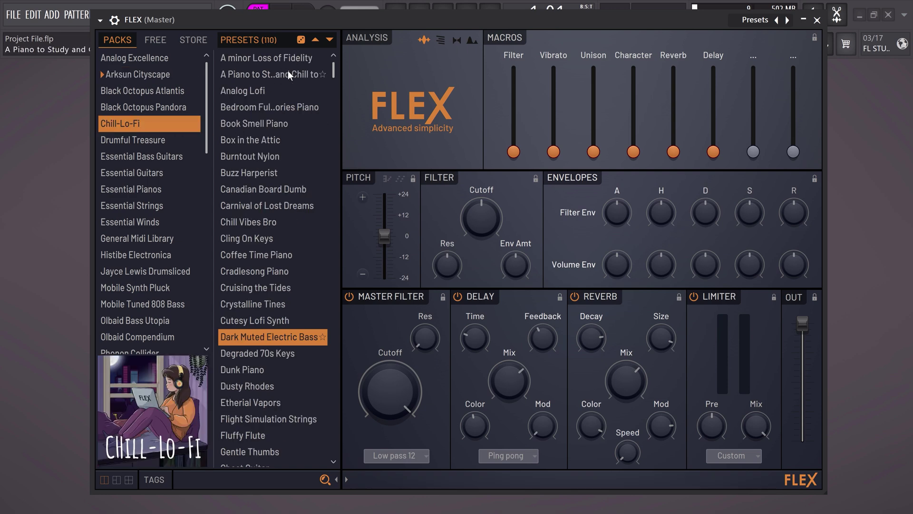
pyautogui.click(272, 123)
pyautogui.moveTo(297, 20); pyautogui.dragTo(299, 90)
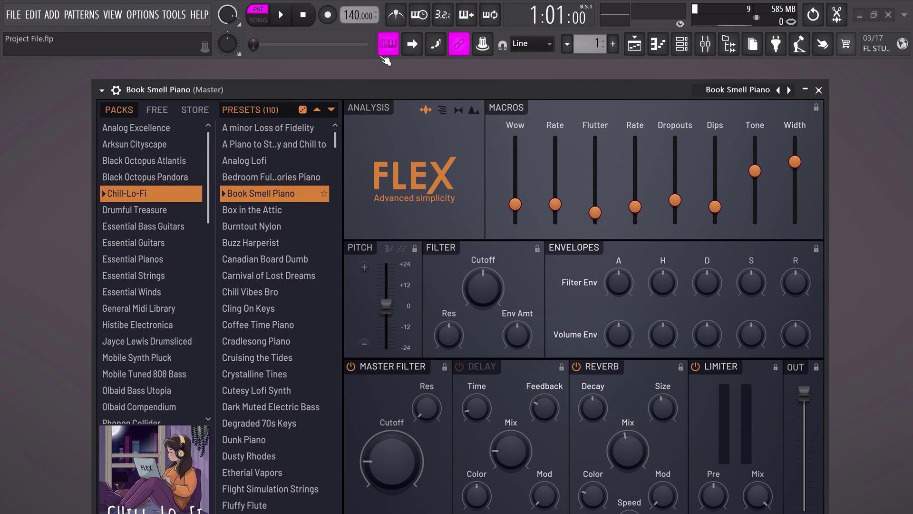
pyautogui.press('y')
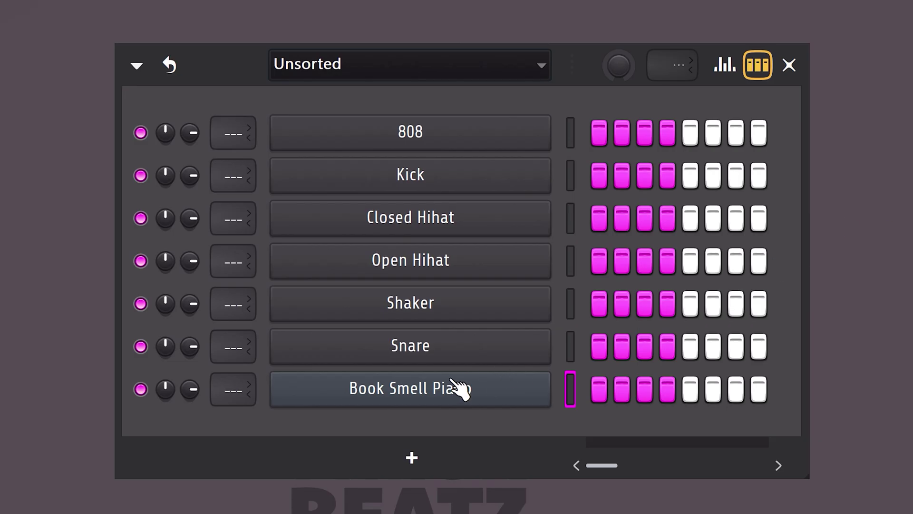
# Open the Book Smell Piano piano roll and sketch a few starting melody notes
pyautogui.rightClick(455, 389)
pyautogui.click(556, 380)
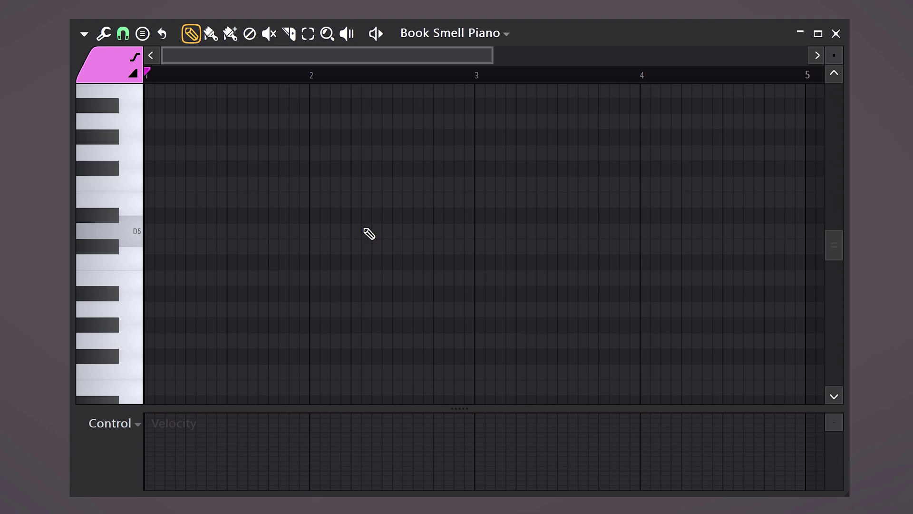
pyautogui.click(185, 231)
pyautogui.click(247, 200)
pyautogui.click(299, 183)
pyautogui.click(340, 152)
pyautogui.moveTo(454, 119)
pyautogui.mouseDown()
pyautogui.moveTo(277, 116)
pyautogui.moveTo(416, 117)
pyautogui.mouseUp()
pyautogui.rightClick(416, 117)
pyautogui.rightClick(340, 152)
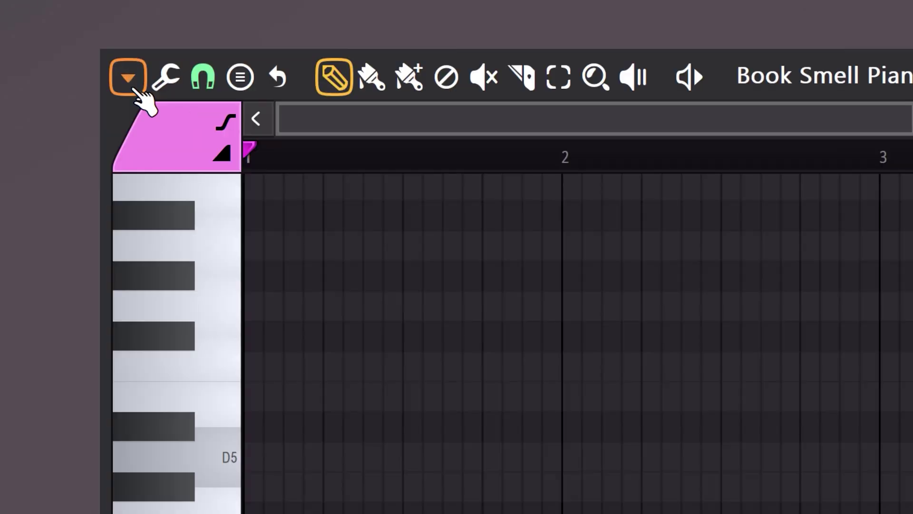
# Bring up the piano roll's scale highlighting options
pyautogui.click(76, 27)
pyautogui.moveTo(147, 191)
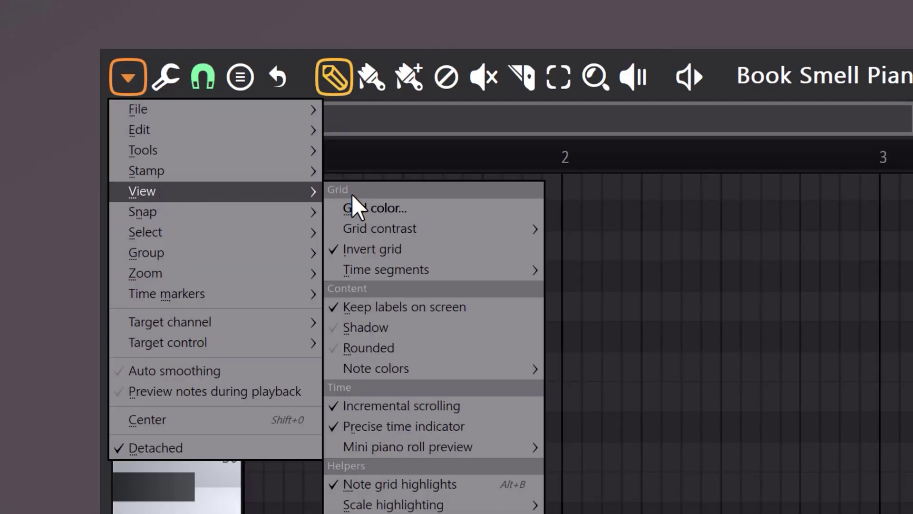
pyautogui.moveTo(447, 507)
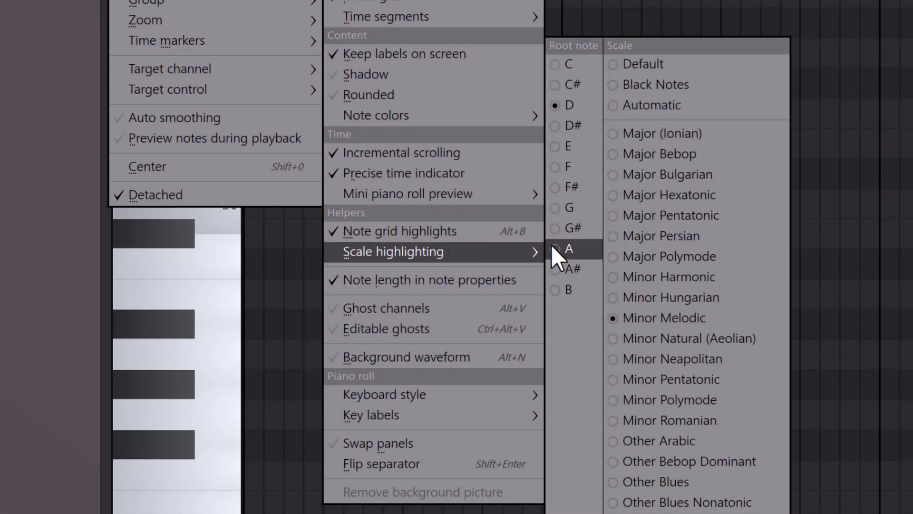
# Highlight D Minor Melodic, duplicate the two-bar melody into bars 3–4, and play it
pyautogui.click(702, 319)
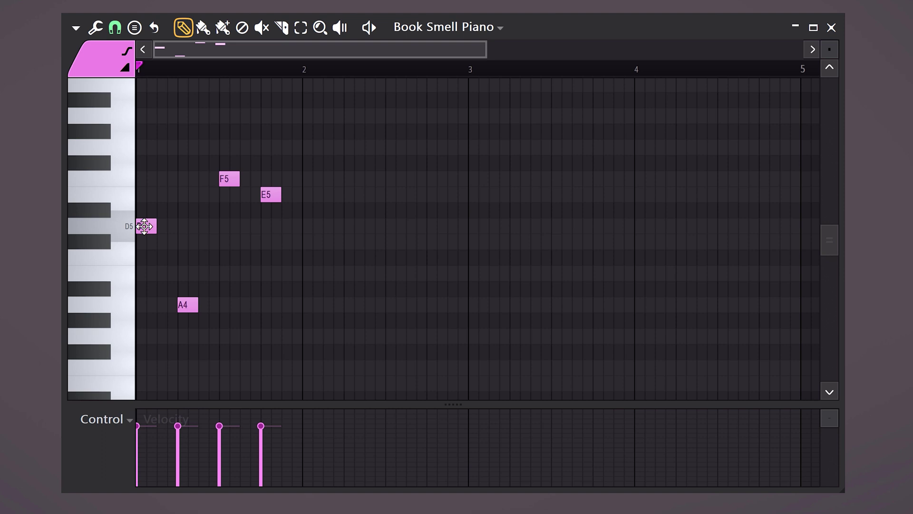
pyautogui.hotkey('ctrl', 'b')
pyautogui.press('space')
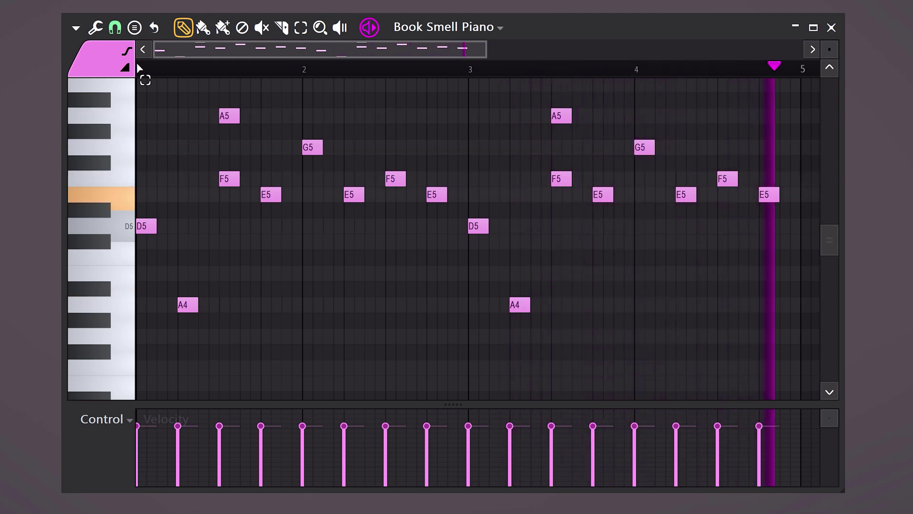
pyautogui.press('space')
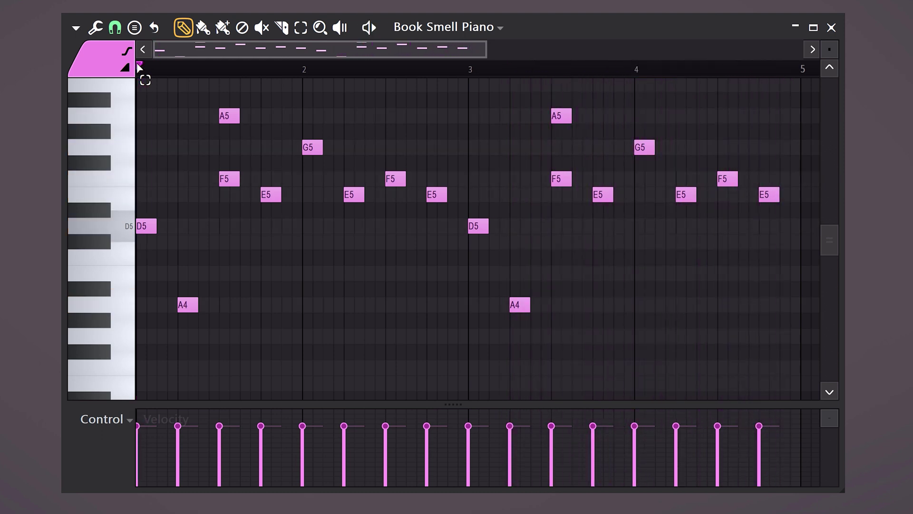
# Try the melody an octave up, then return it to its original octave
pyautogui.hotkey('ctrl', 'Up')
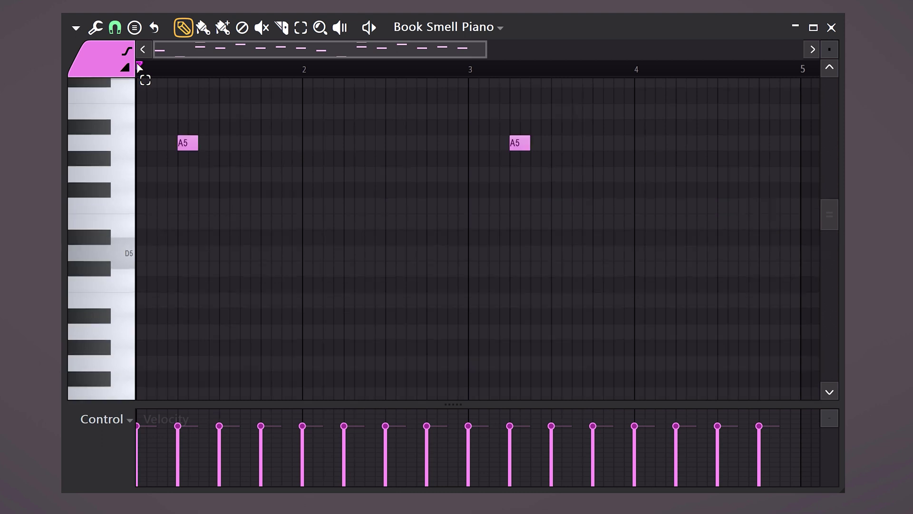
pyautogui.press('space')
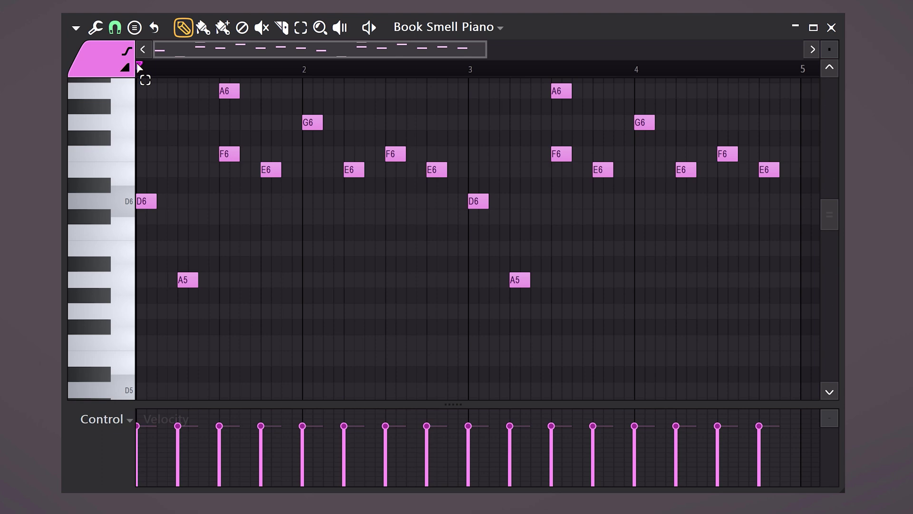
pyautogui.press('space')
pyautogui.hotkey('ctrl', 'Down')
pyautogui.hotkey('ctrl', 'Down')
pyautogui.hotkey('ctrl', 'Up')
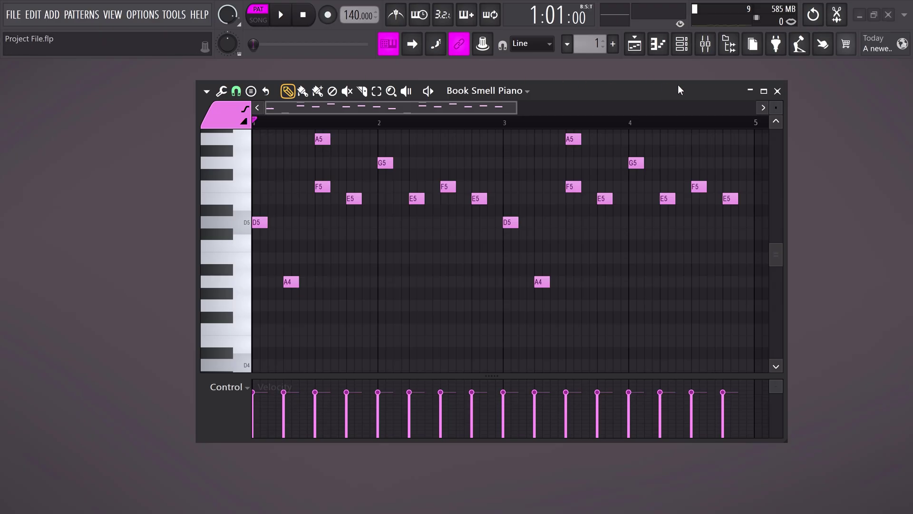
# Fill every other Closed Hihat step in the channel rack and play the pattern
pyautogui.click(777, 91)
pyautogui.click(704, 53)
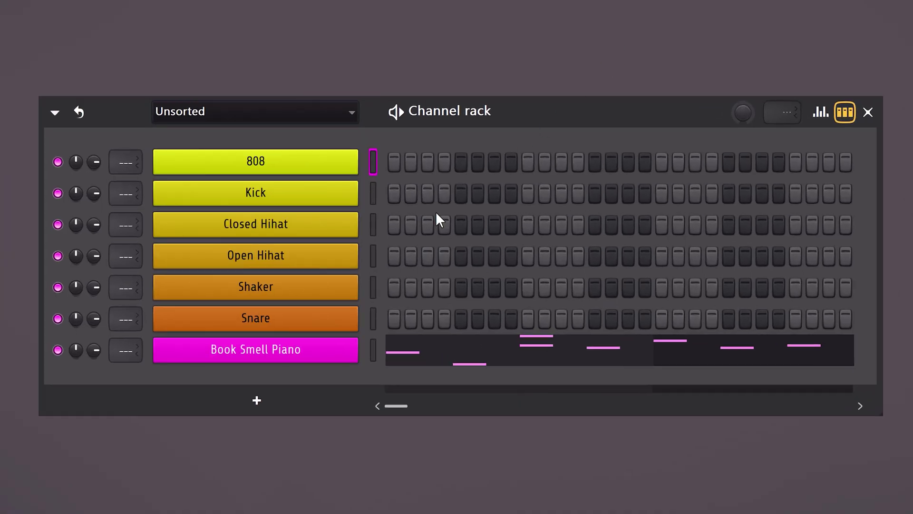
pyautogui.moveTo(414, 243)
pyautogui.mouseDown()
pyautogui.moveTo(677, 241)
pyautogui.moveTo(362, 233)
pyautogui.mouseUp()
pyautogui.rightClick(304, 234)
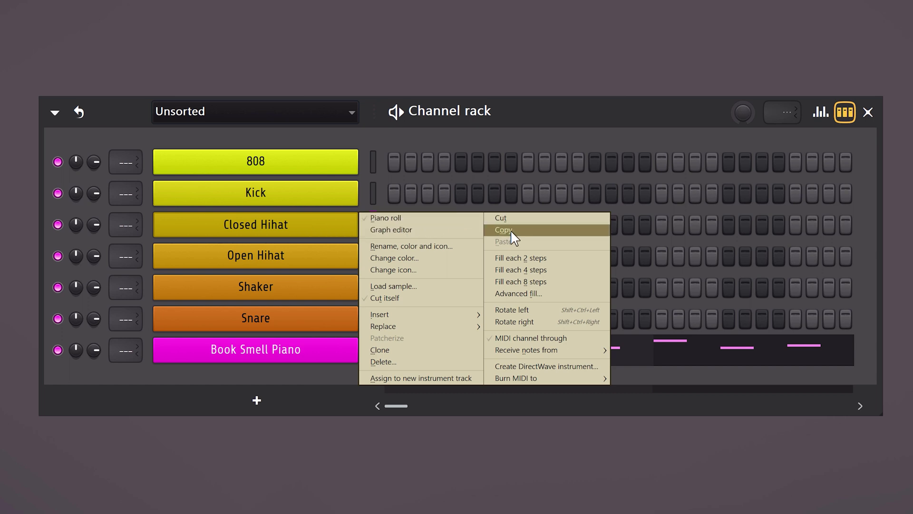
pyautogui.click(512, 259)
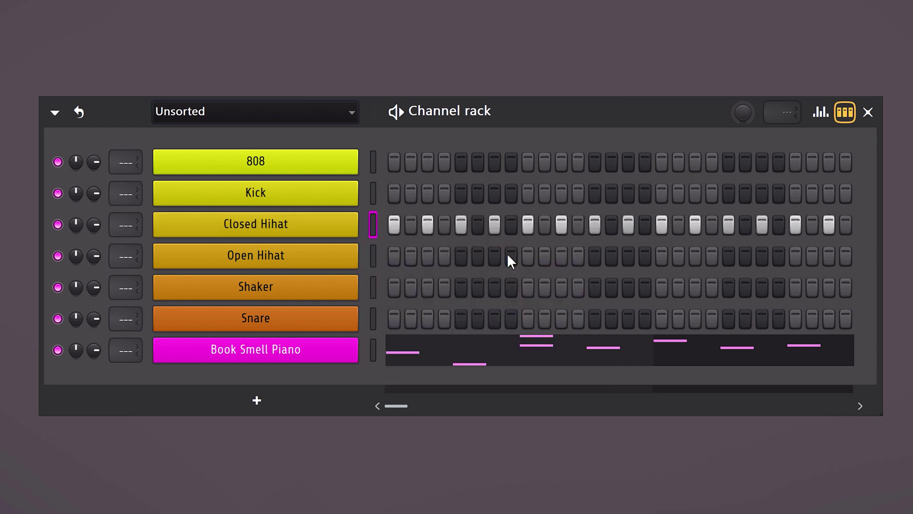
pyautogui.press('space')
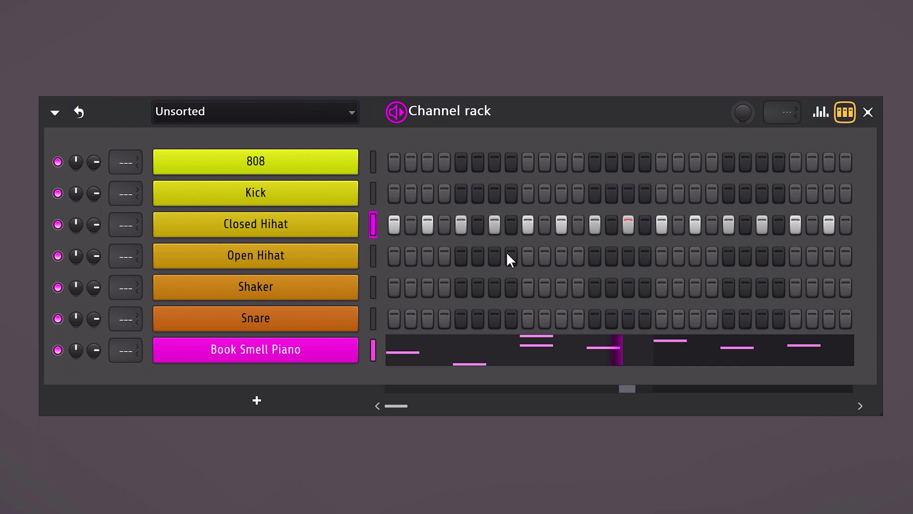
pyautogui.press('space')
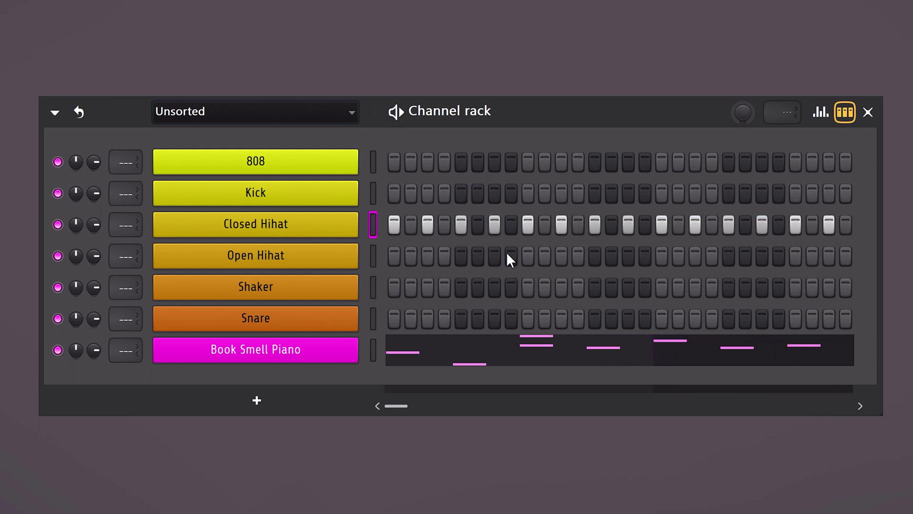
# Rework the Closed Hihat notes in its piano roll, play back, then edit the Kick notes
pyautogui.rightClick(341, 229)
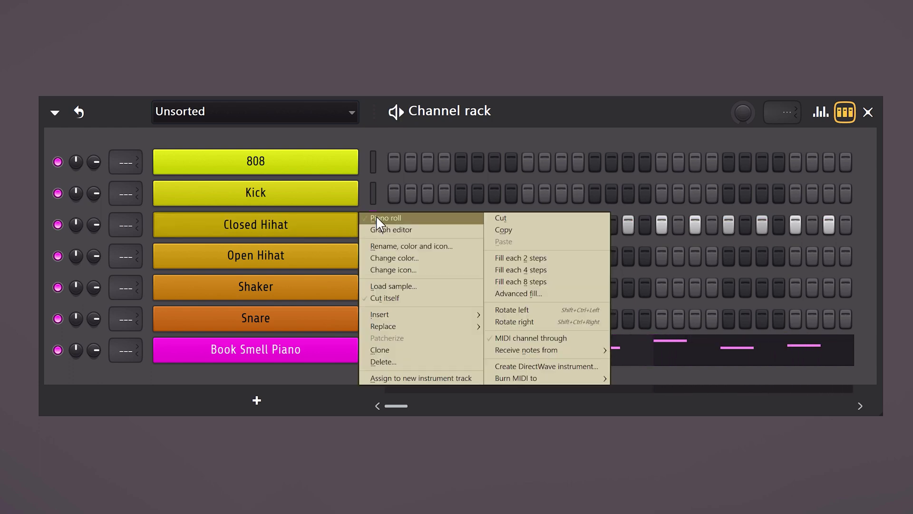
pyautogui.click(377, 215)
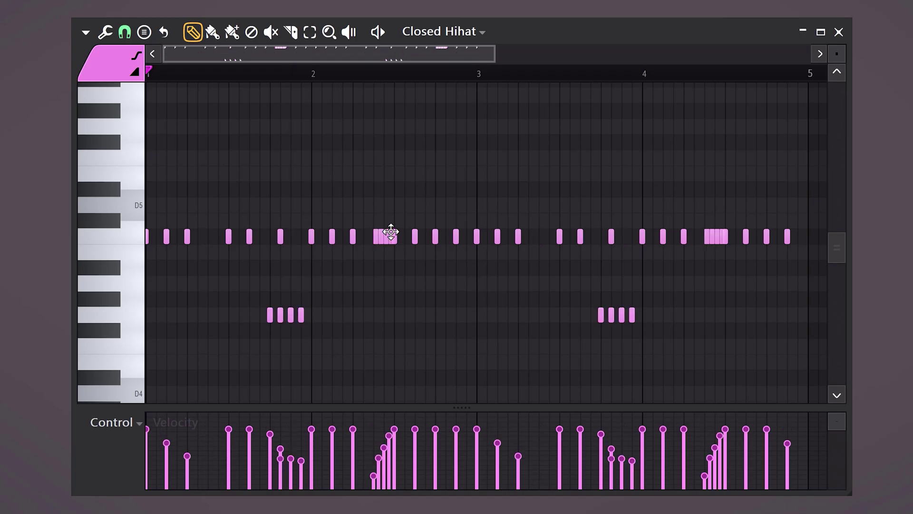
pyautogui.press('space')
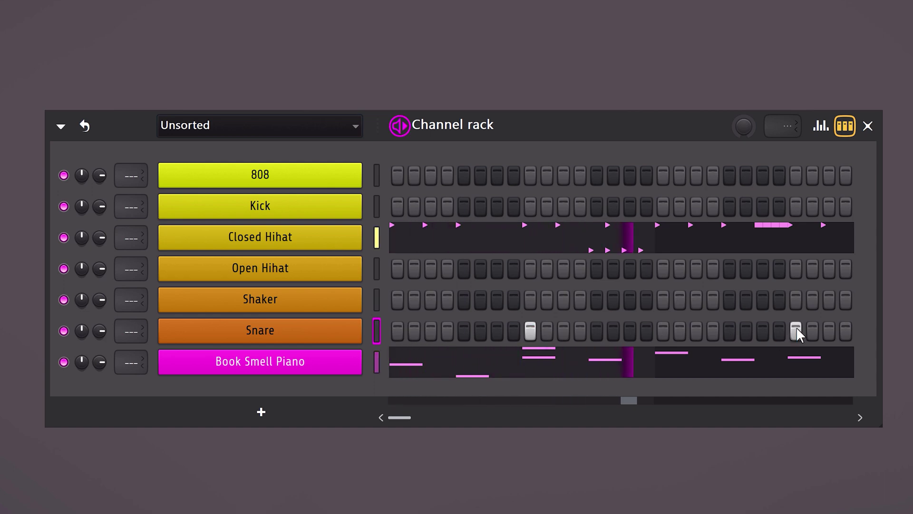
pyautogui.press('space')
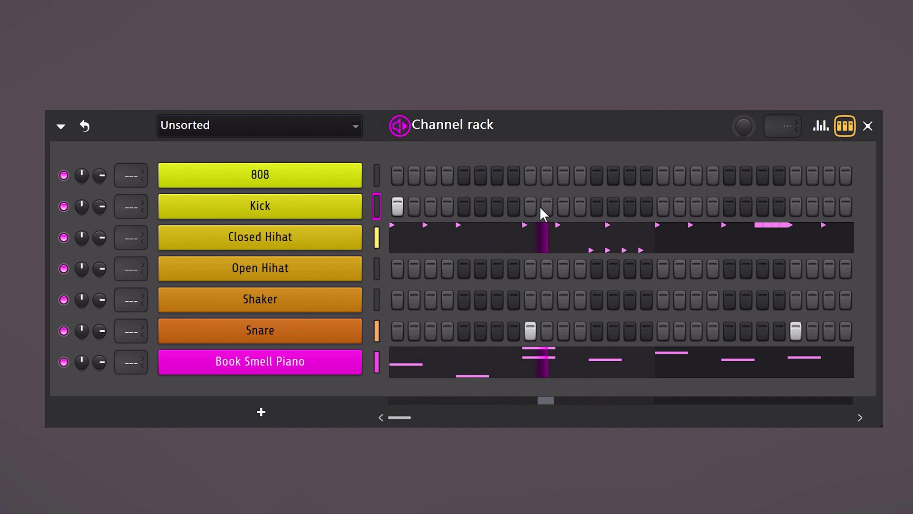
pyautogui.press('space')
pyautogui.press('F7')
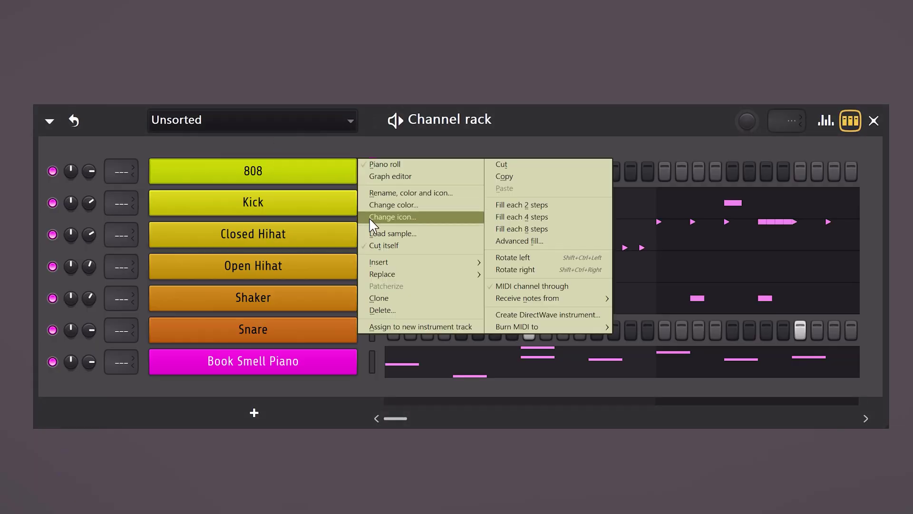
# Add a high F6 note near bar 5 of the 808 bassline and make it a slide note
pyautogui.click(375, 247)
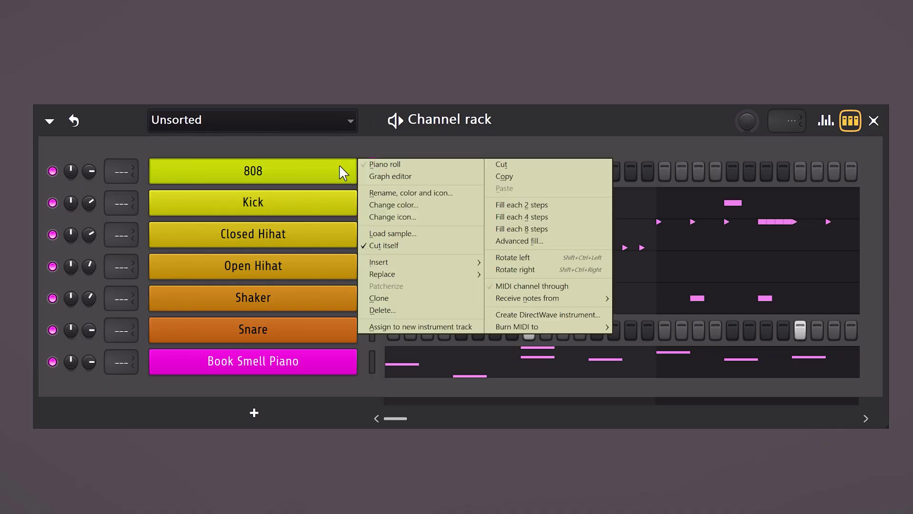
pyautogui.click(373, 165)
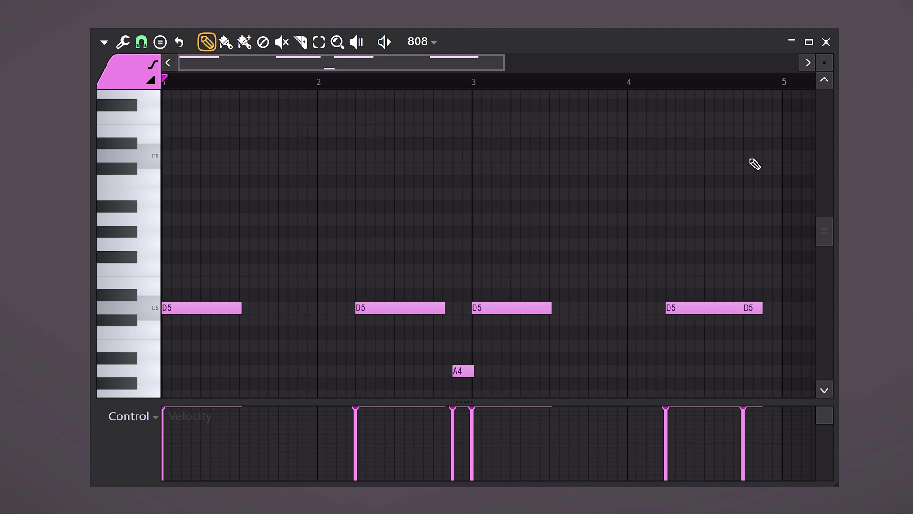
pyautogui.click(751, 118)
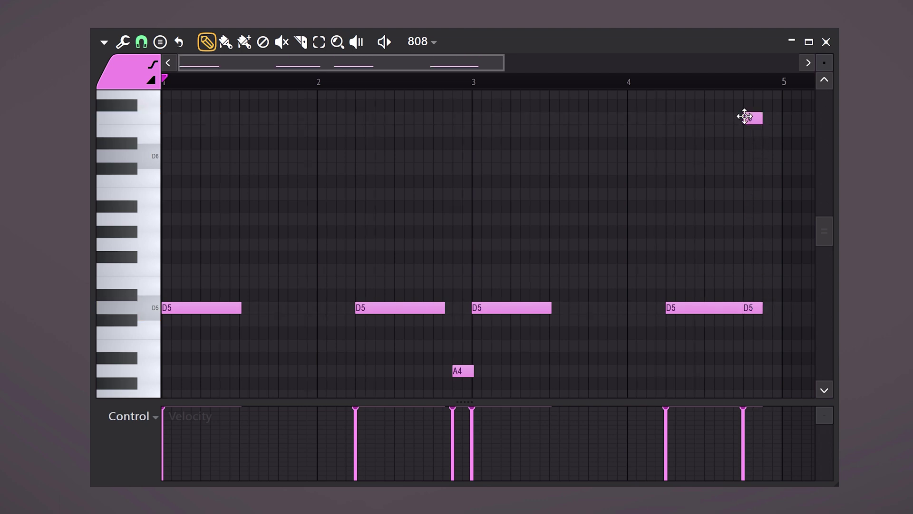
pyautogui.doubleClick(756, 119)
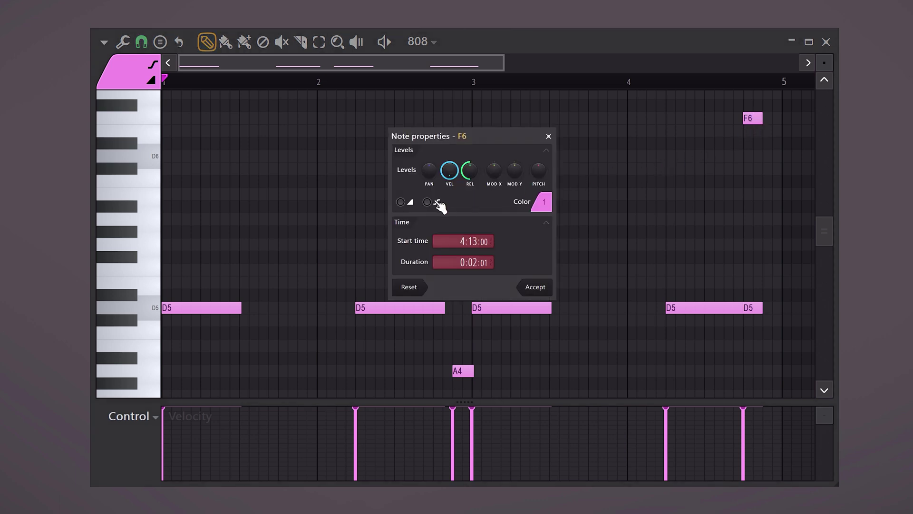
pyautogui.click(536, 287)
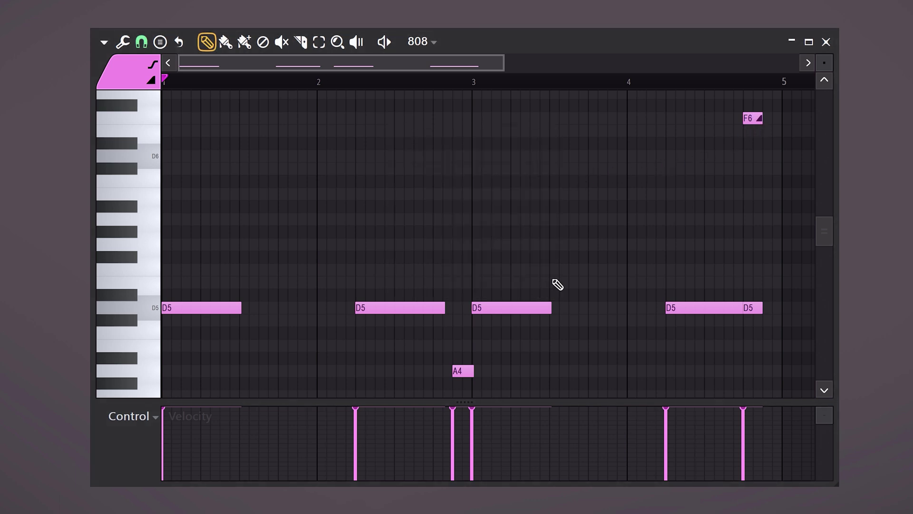
# Shorten the F6 slide, add a second slide note and a D5, then play from bar 4
pyautogui.moveTo(759, 120); pyautogui.dragTo(754, 121)
pyautogui.click(767, 132)
pyautogui.click(766, 308)
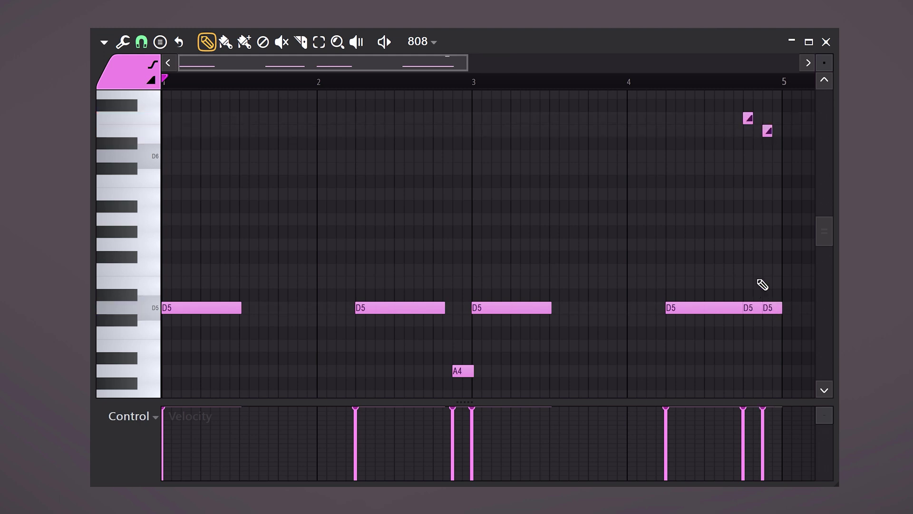
pyautogui.click(636, 82)
pyautogui.press('space')
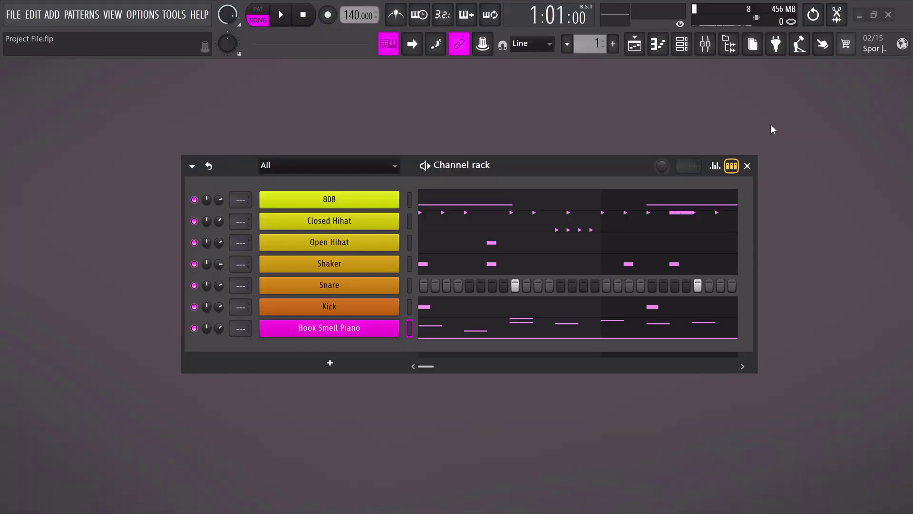
# Paint the 808 pattern onto Track 1 of the Playlist and play it back
pyautogui.click(747, 166)
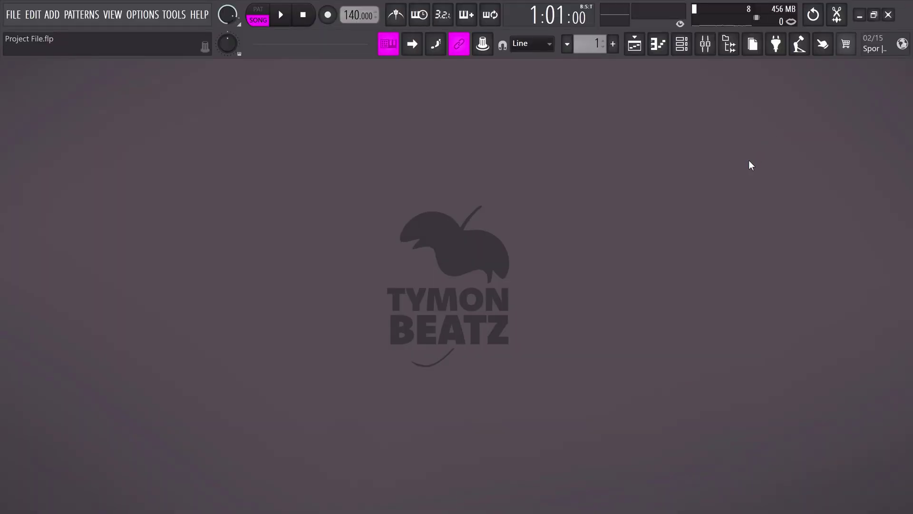
pyautogui.click(638, 46)
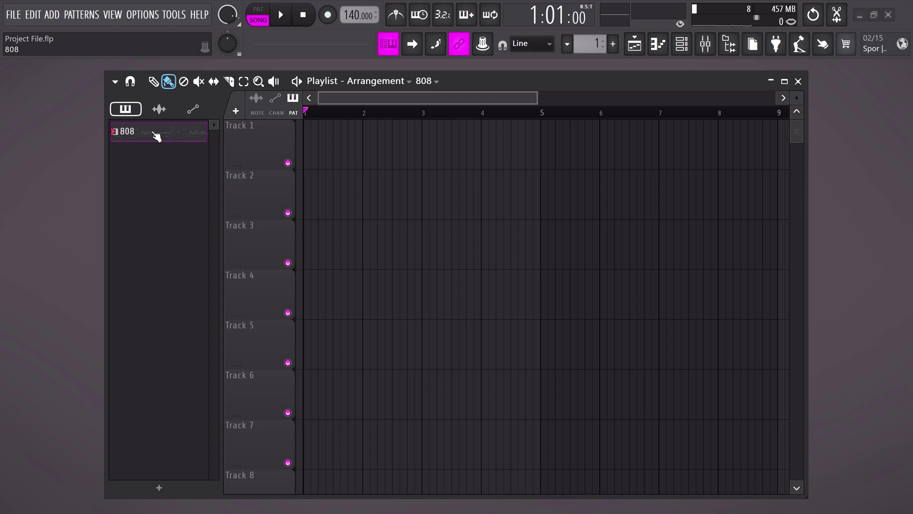
pyautogui.click(305, 141)
pyautogui.press('space')
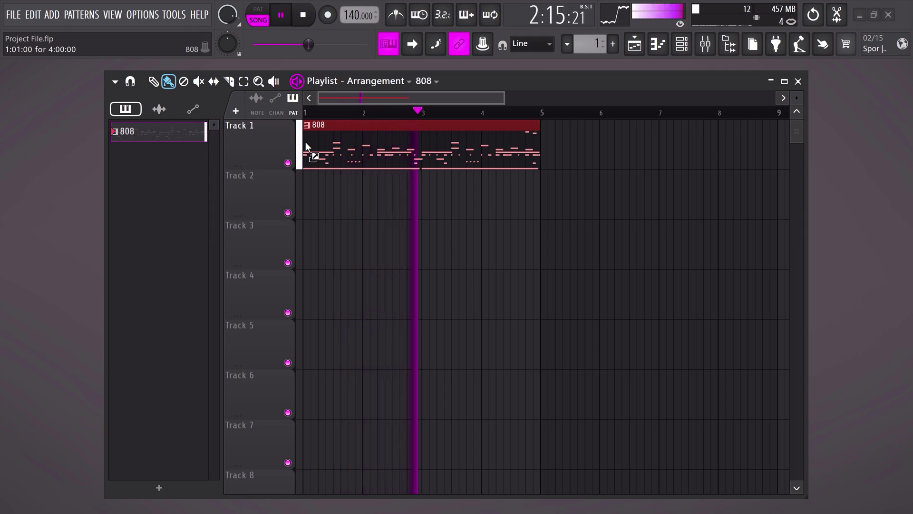
pyautogui.press('space')
# Remove the test clip and split the 808 pattern into one pattern per channel
pyautogui.rightClick(436, 154)
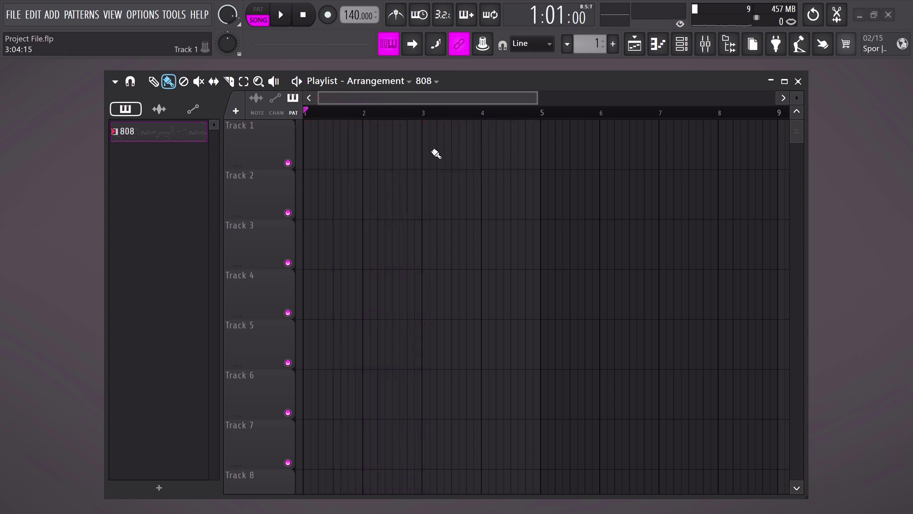
pyautogui.rightClick(156, 135)
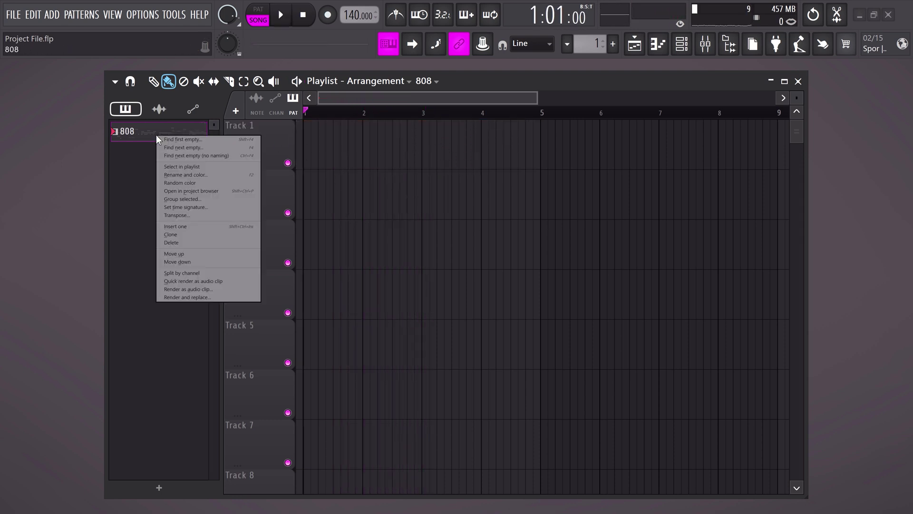
pyautogui.click(178, 274)
pyautogui.click(185, 262)
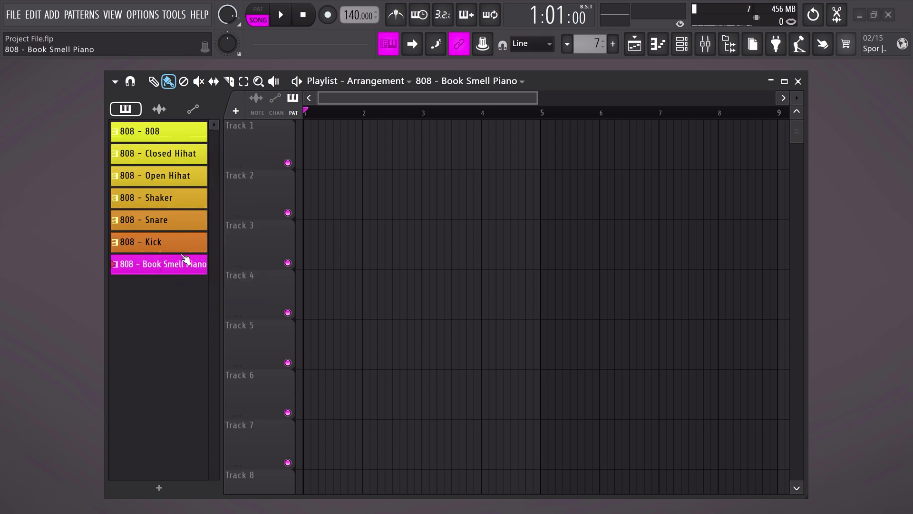
pyautogui.click(177, 139)
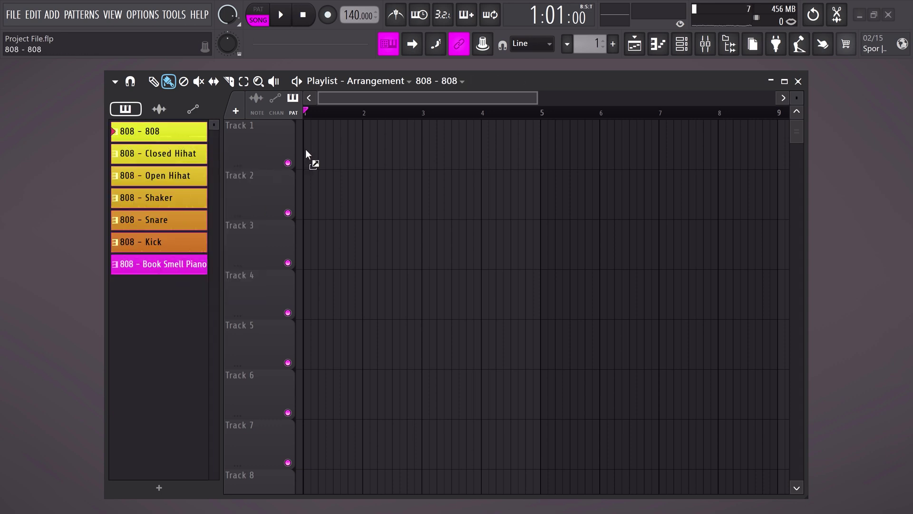
pyautogui.moveTo(504, 97); pyautogui.dragTo(669, 97)
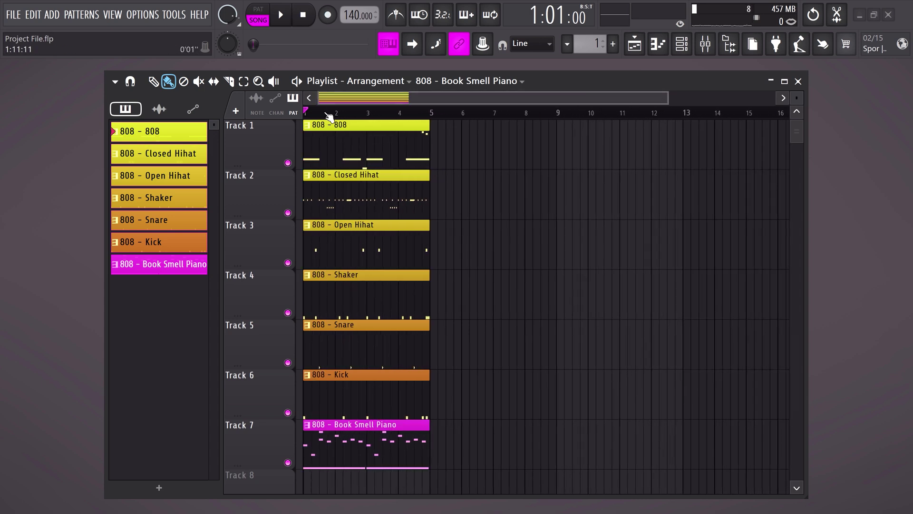
# Add INTRO and VERSE section markers to the playlist with Alt+T
pyautogui.hotkey('alt', 't')
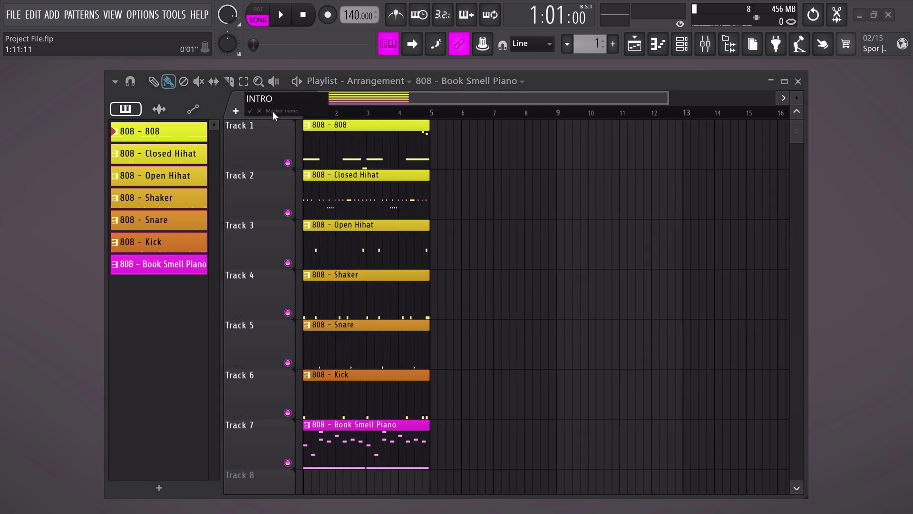
pyautogui.press('Return')
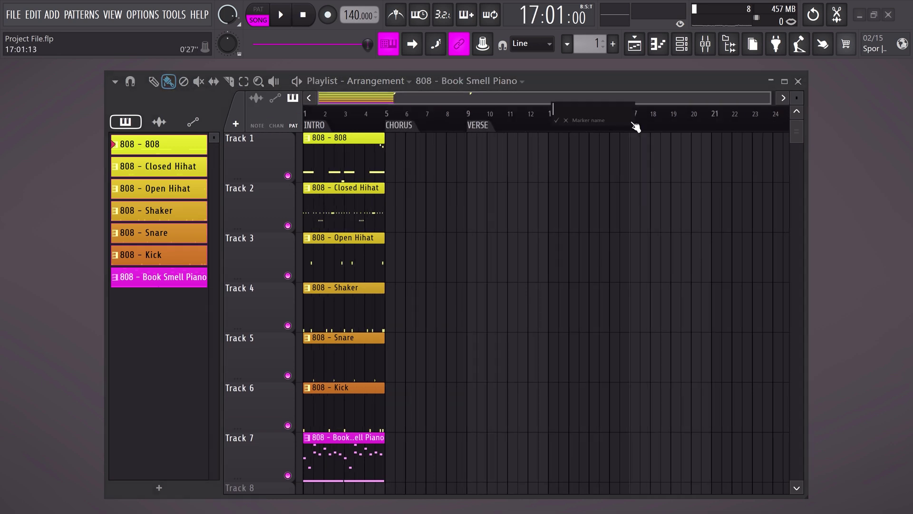
pyautogui.write('VERSE')
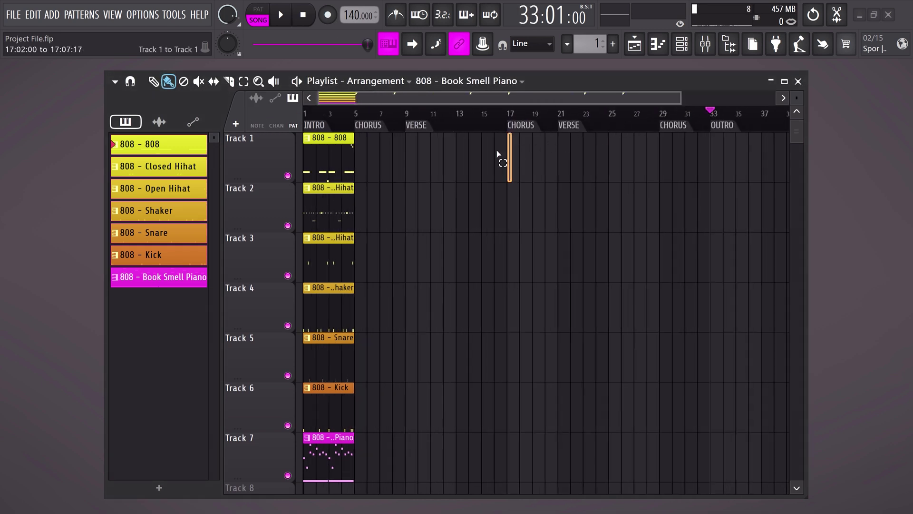
# Select all seven clips and duplicate them along the song past bar 33
pyautogui.moveTo(498, 155); pyautogui.dragTo(246, 435)
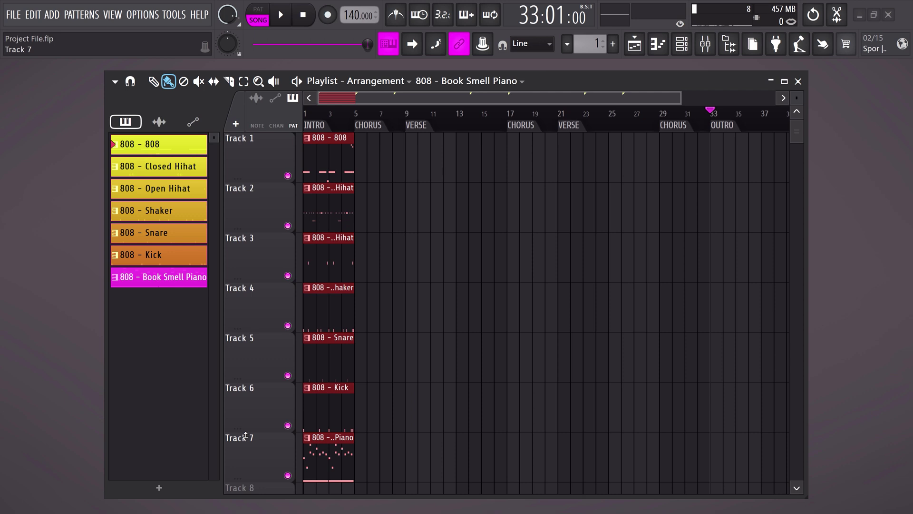
pyautogui.hotkey('ctrl', 'b')
pyautogui.hotkey('ctrl', 'b')
pyautogui.hotkey('ctrl', 'b')
pyautogui.hotkey('ctrl', 'b')
pyautogui.hotkey('ctrl', 'b')
pyautogui.hotkey('ctrl', 'b')
pyautogui.hotkey('ctrl', 'b')
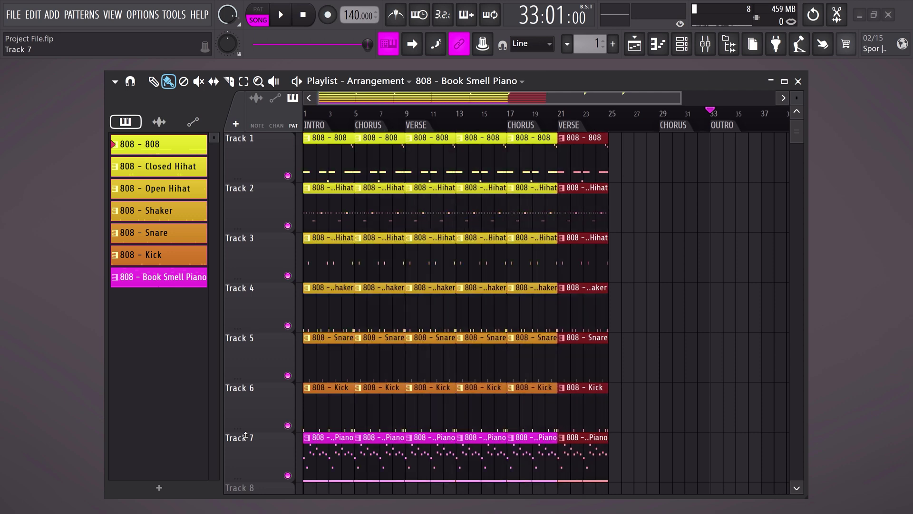
pyautogui.hotkey('ctrl', 'b')
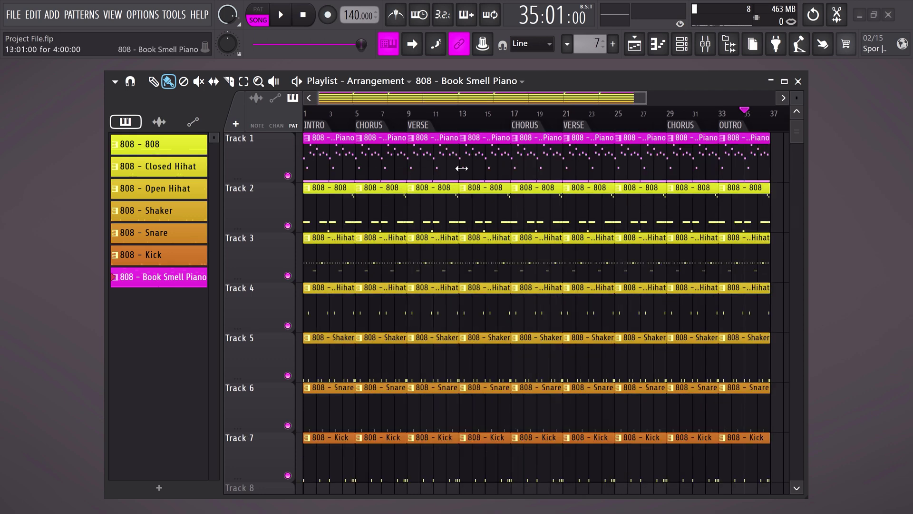
# Delete the intro clips on Tracks 2–7, leaving only the piano
pyautogui.rightClick(334, 211)
pyautogui.rightClick(333, 259)
pyautogui.rightClick(333, 309)
pyautogui.rightClick(332, 359)
pyautogui.rightClick(332, 409)
pyautogui.rightClick(331, 458)
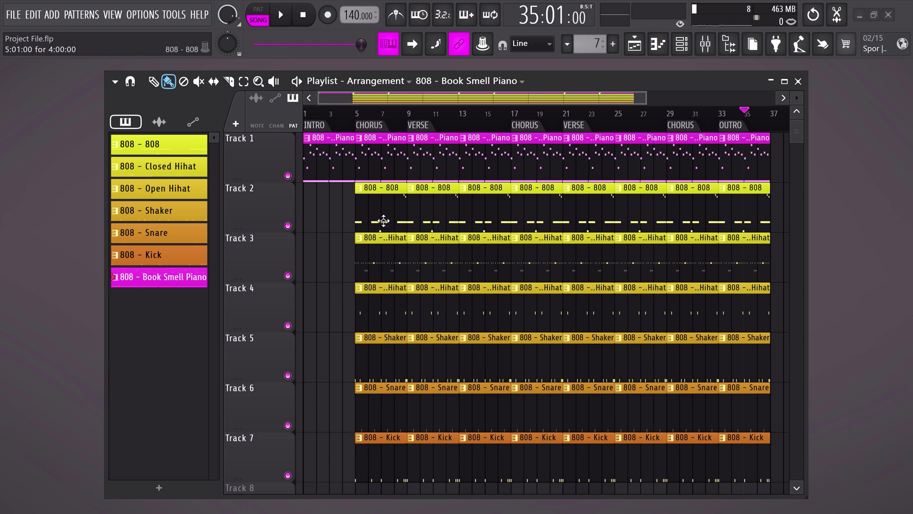
# Thin out the verse drums at bars 9–13, using one-bar Closed Hihat clips and a 3.5-bar clip
pyautogui.rightClick(420, 218)
pyautogui.rightClick(428, 297)
pyautogui.rightClick(430, 260)
pyautogui.rightClick(431, 405)
pyautogui.rightClick(430, 454)
pyautogui.rightClick(481, 255)
pyautogui.click(465, 240)
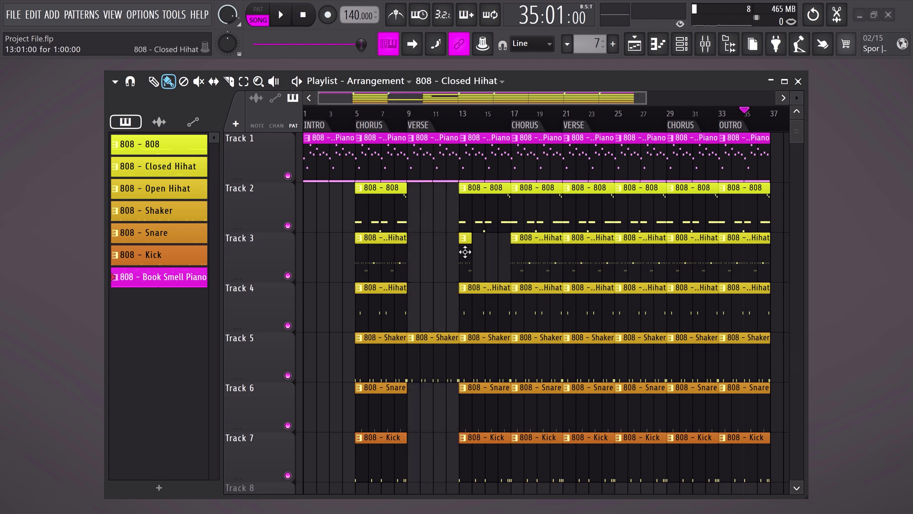
pyautogui.click(490, 252)
pyautogui.rightClick(476, 354)
pyautogui.rightClick(475, 454)
pyautogui.moveTo(510, 387); pyautogui.dragTo(503, 388)
pyautogui.scroll(3, 503, 387)
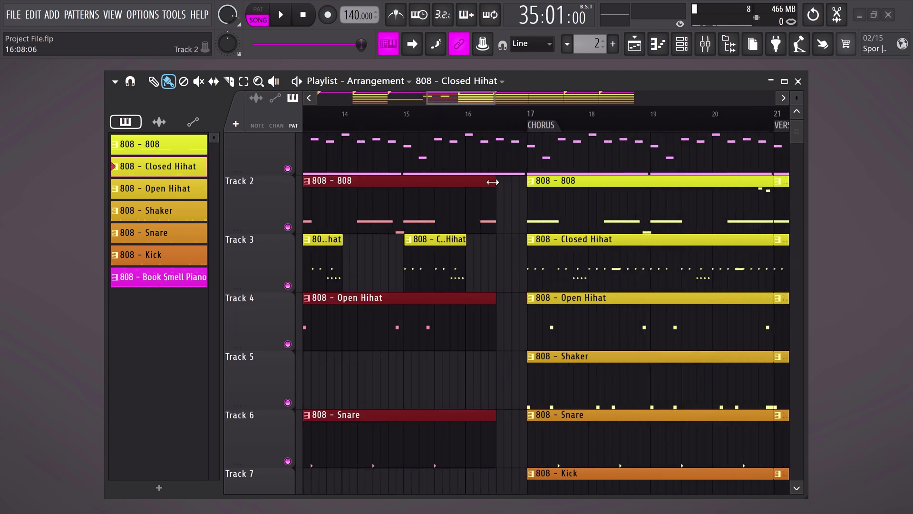
pyautogui.scroll(-4, 483, 319)
# Clear everything from bar 17 and copy the bars 5–16 chorus and verse to bars 17–28
pyautogui.moveTo(505, 208)
pyautogui.mouseDown()
pyautogui.moveTo(693, 424)
pyautogui.moveTo(495, 419)
pyautogui.moveTo(595, 333)
pyautogui.mouseUp()
pyautogui.scroll(2, 524, 381)
pyautogui.moveTo(512, 485); pyautogui.dragTo(361, 198)
pyautogui.hotkey('ctrl', 'b')
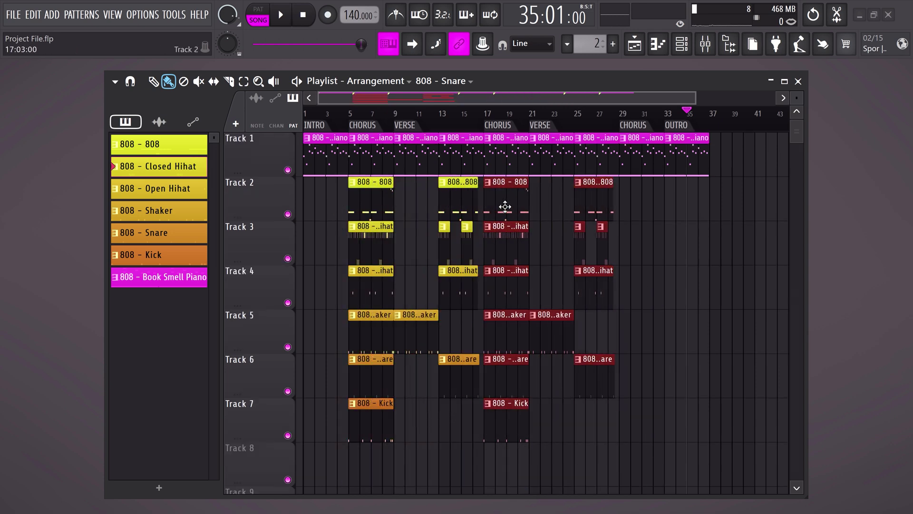